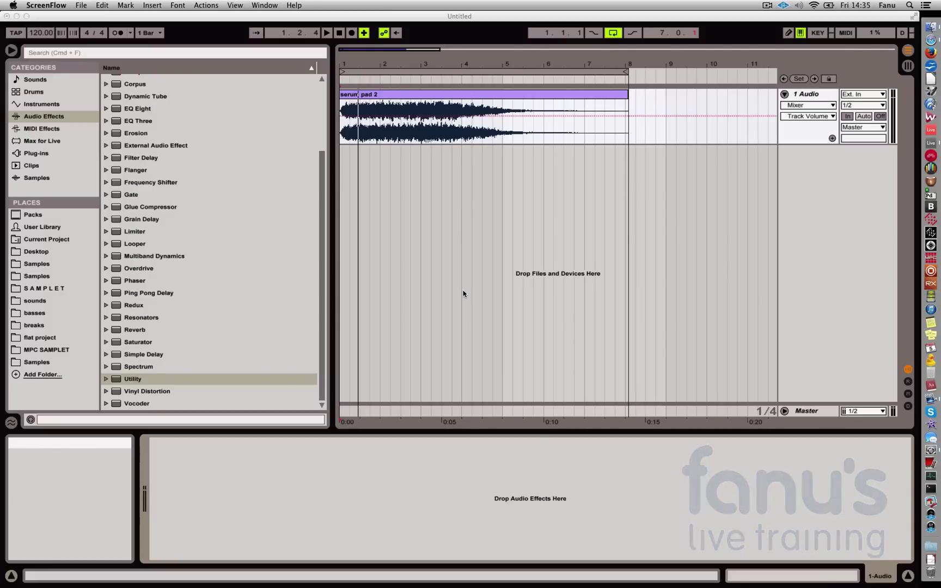
- Add a Utility device from the browser to the pad track
{"action": "left_click", "coordinate": [464, 294]}
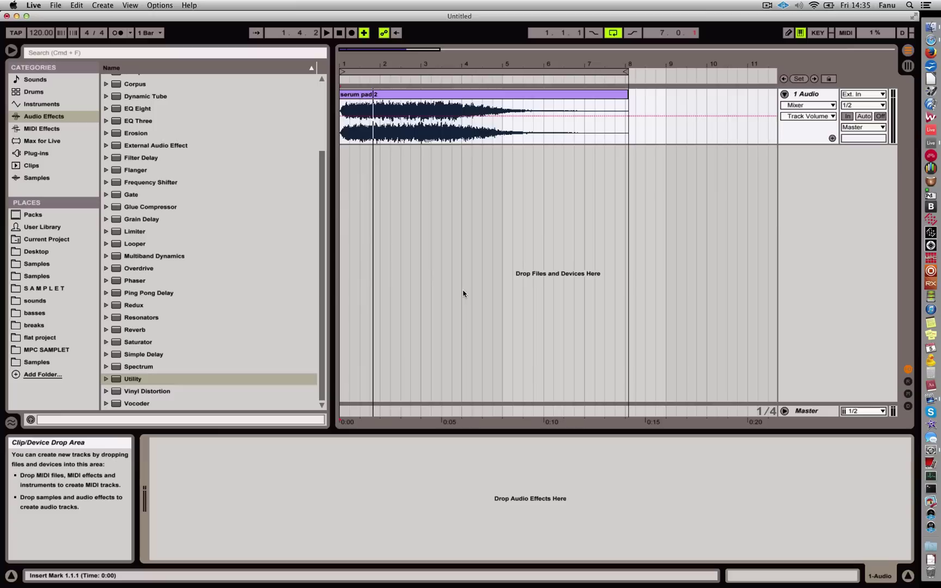
{"action": "left_click", "coordinate": [133, 380]}
{"action": "left_click_drag", "start_coordinate": [134, 380], "coordinate": [167, 453]}
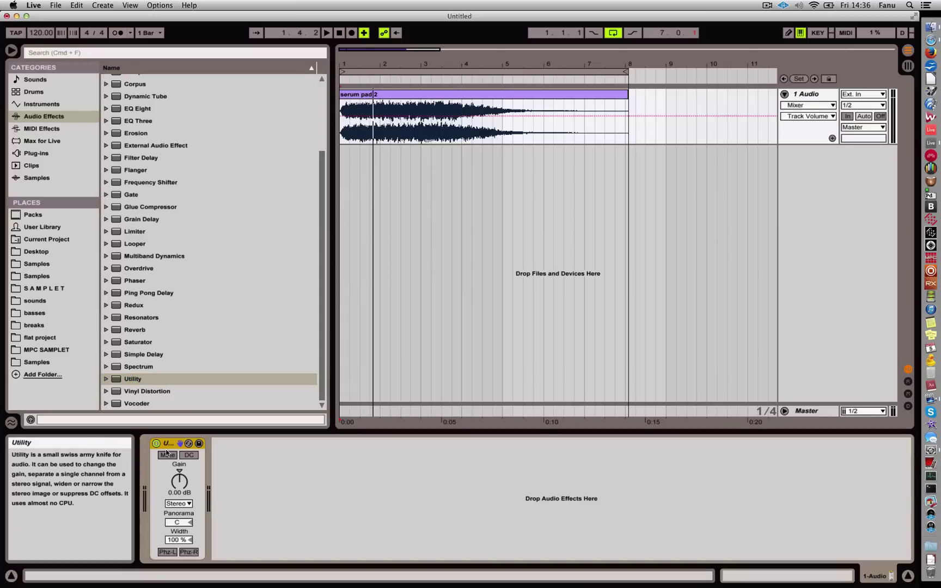
- Duplicate the pad track into 2 Audio with the 'serum pad 2' clip and start playback
{"action": "left_click", "coordinate": [821, 95]}
{"action": "key", "text": "super+d"}
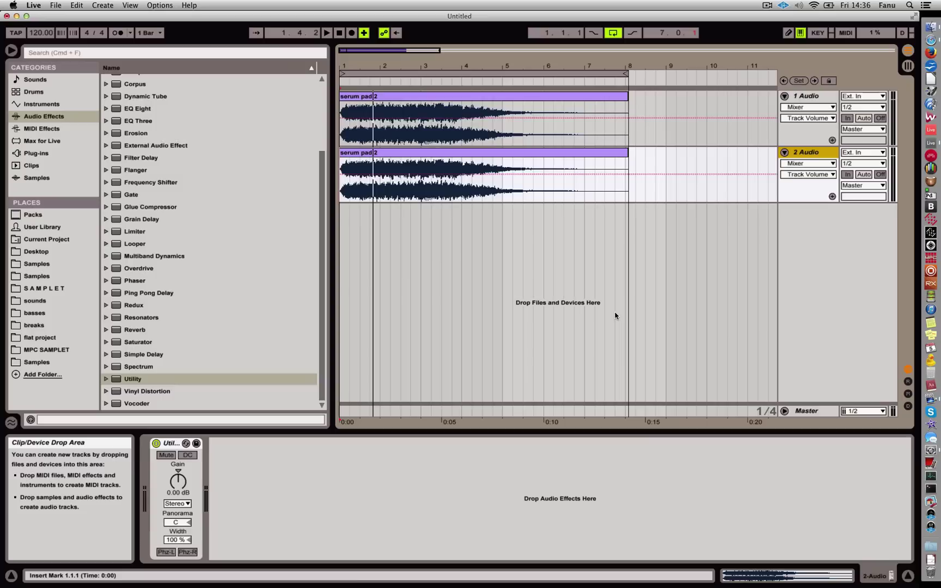
{"action": "key", "text": "space"}
{"action": "key", "text": "space"}
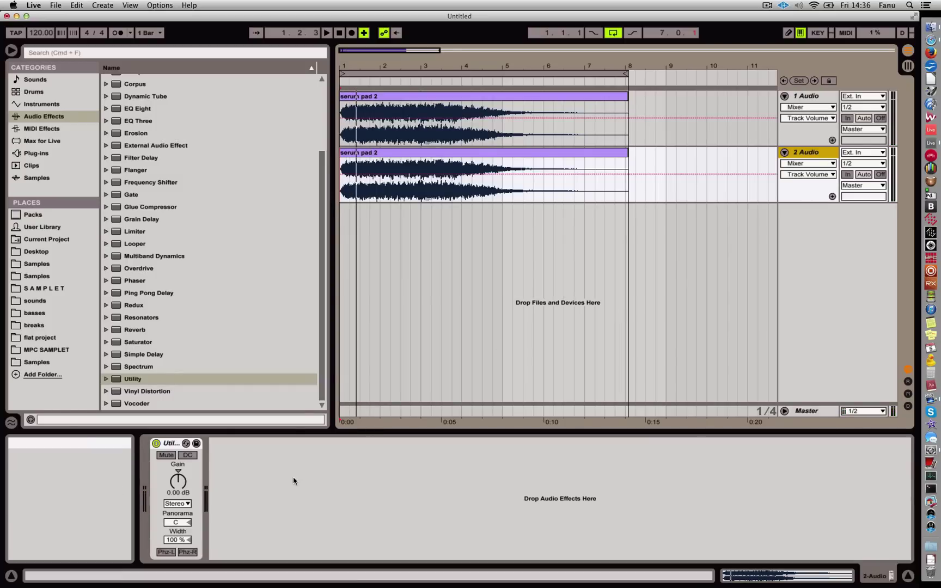
- Engage Phz-L and Phz-R on track 2's Utility and play back the null test
{"action": "left_click", "coordinate": [166, 552]}
{"action": "left_click", "coordinate": [188, 552]}
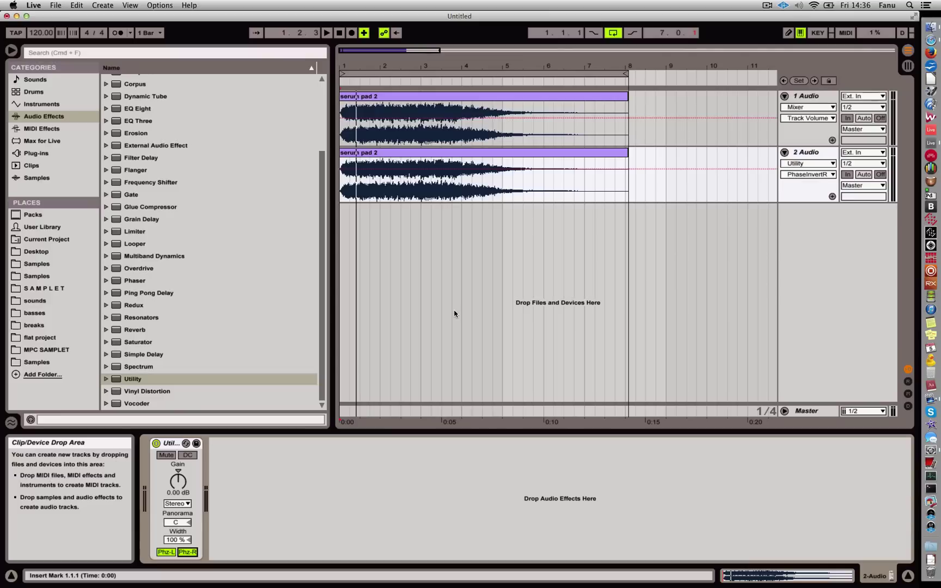
{"action": "key", "text": "space"}
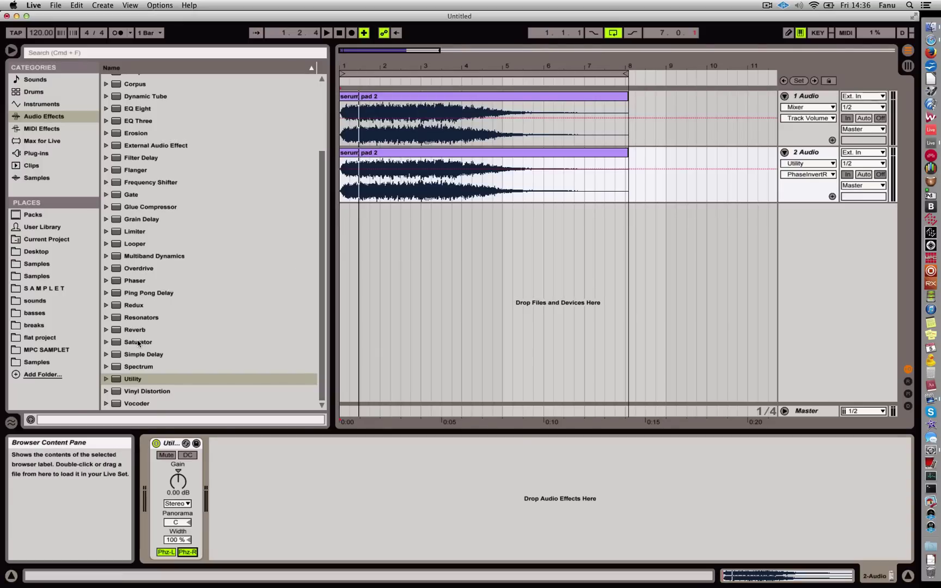
- Insert a Saturator after track 2's Utility and raise its Output from -6 dB to 0 dB
{"action": "left_click_drag", "start_coordinate": [138, 344], "coordinate": [327, 454]}
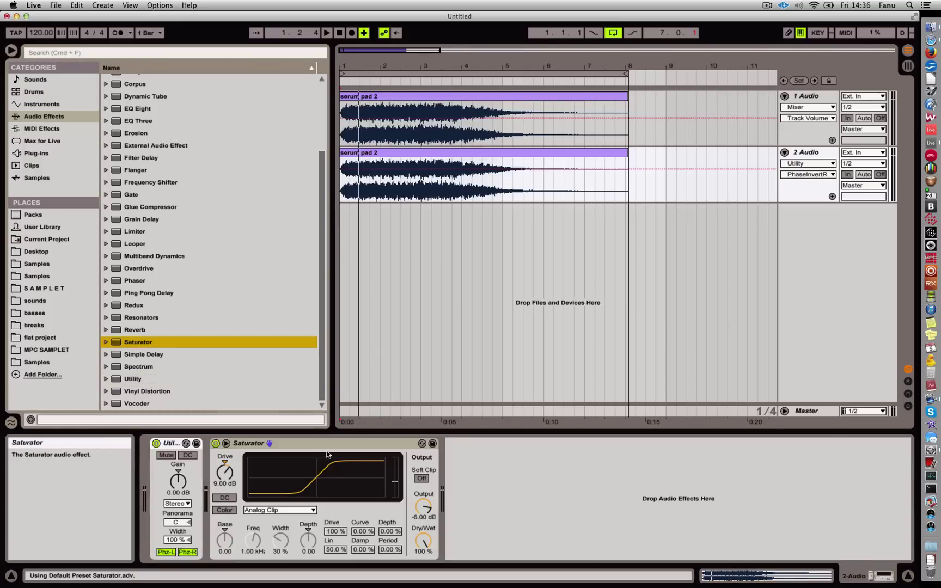
{"action": "key", "text": "space"}
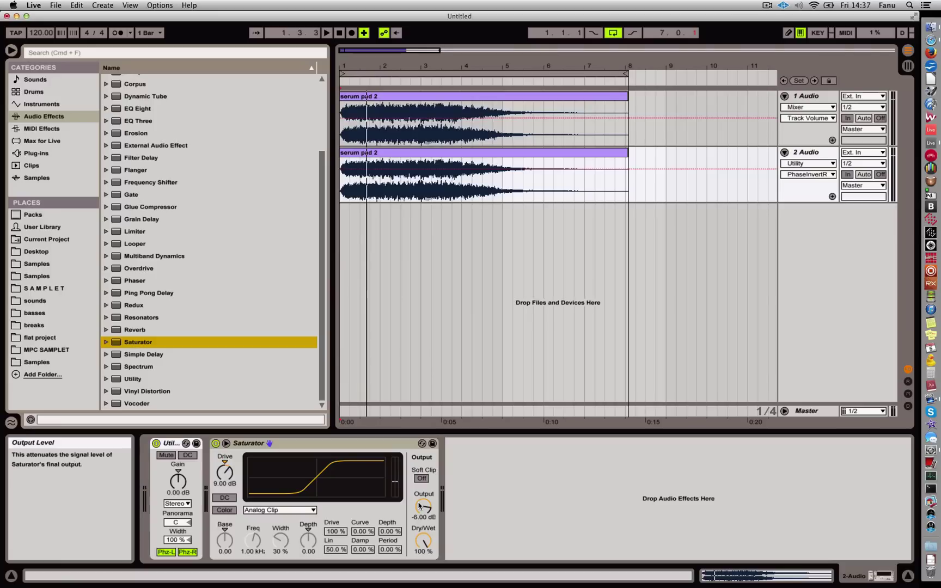
{"action": "key", "text": "space"}
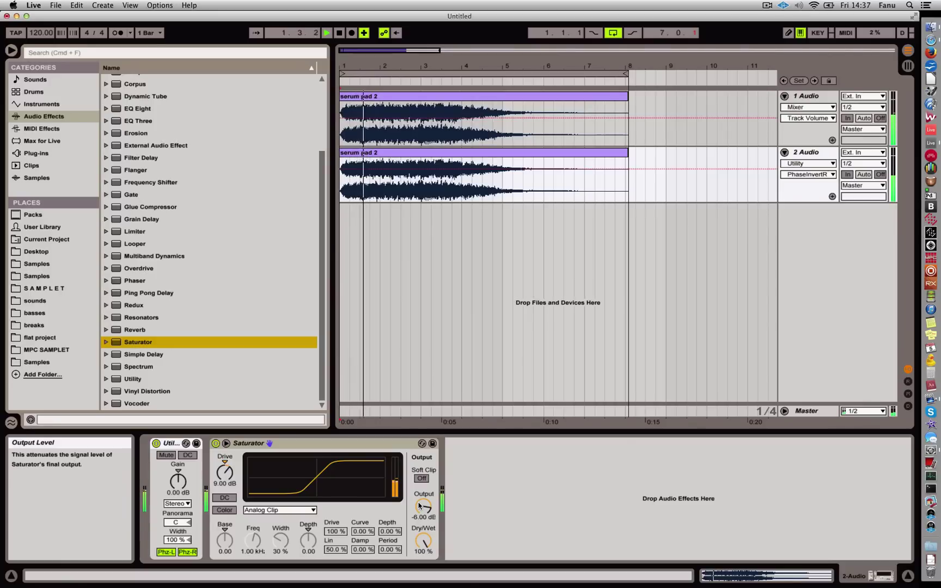
{"action": "left_click", "coordinate": [419, 506]}
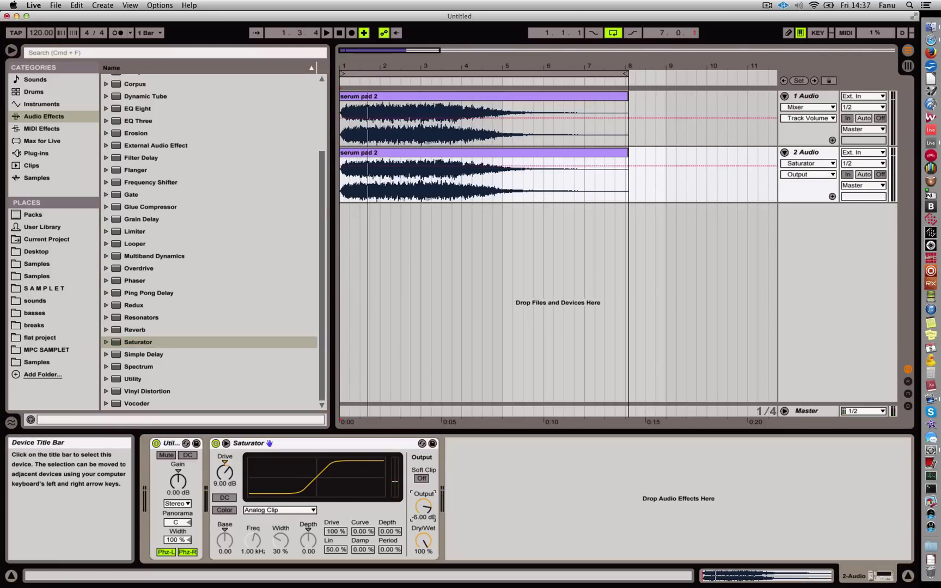
{"action": "left_click_drag", "start_coordinate": [423, 505], "coordinate": [426, 502]}
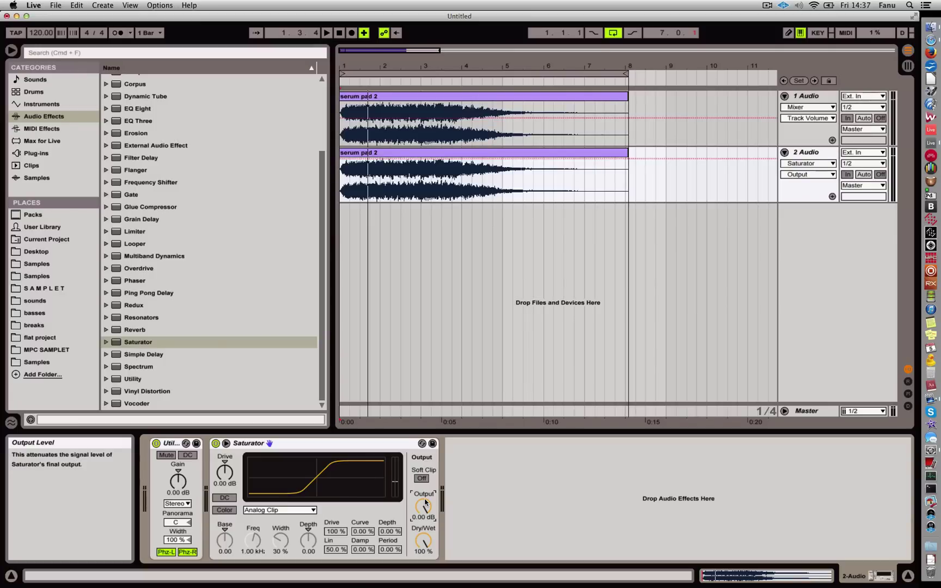
- Switch off the Saturator and return the Utility gain from 1 dB to 0.00 dB
{"action": "left_click", "coordinate": [216, 443]}
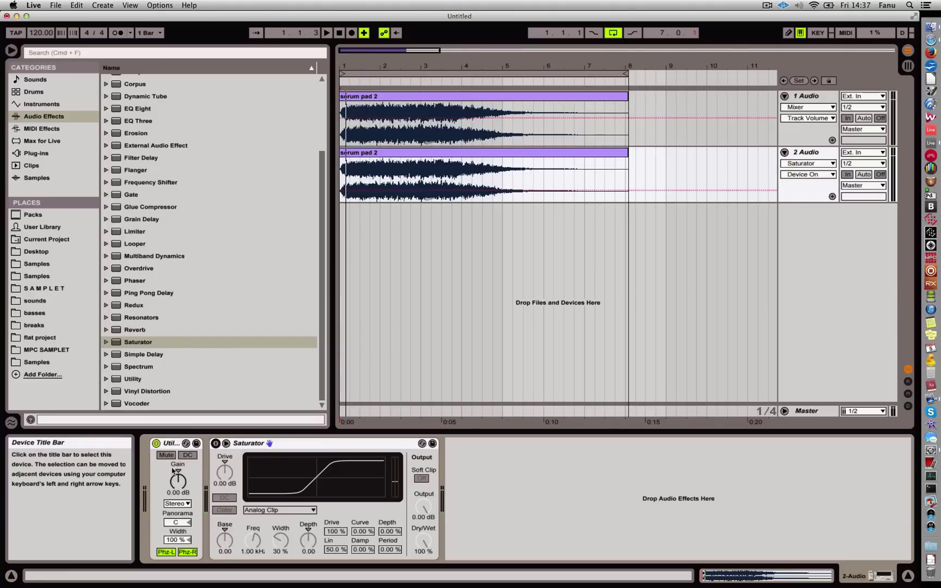
{"action": "left_click_drag", "start_coordinate": [175, 483], "coordinate": [175, 482]}
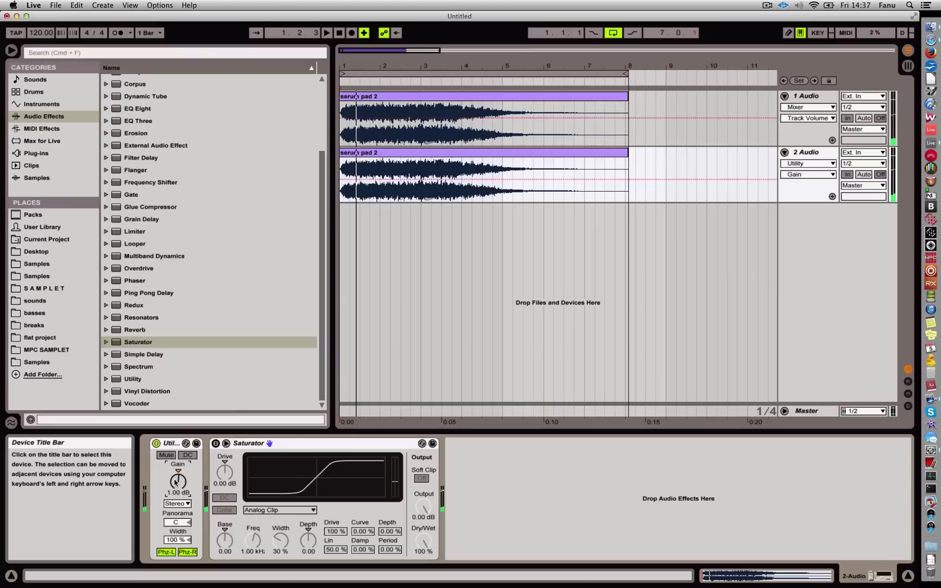
{"action": "key", "text": "Delete"}
{"action": "left_click", "coordinate": [262, 445]}
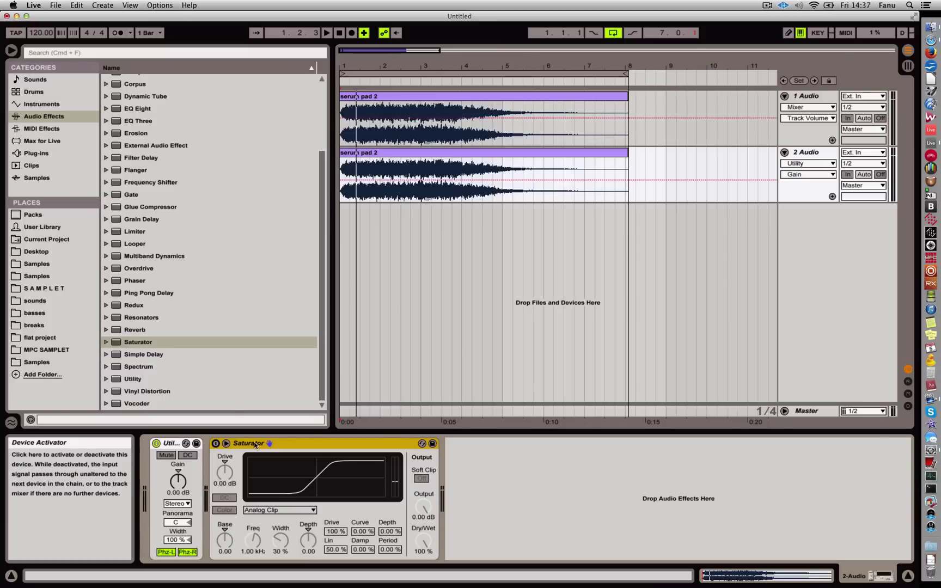
- Turn the Saturator back on and audition playback from 2.3.1 and from the song start
{"action": "left_click", "coordinate": [215, 444]}
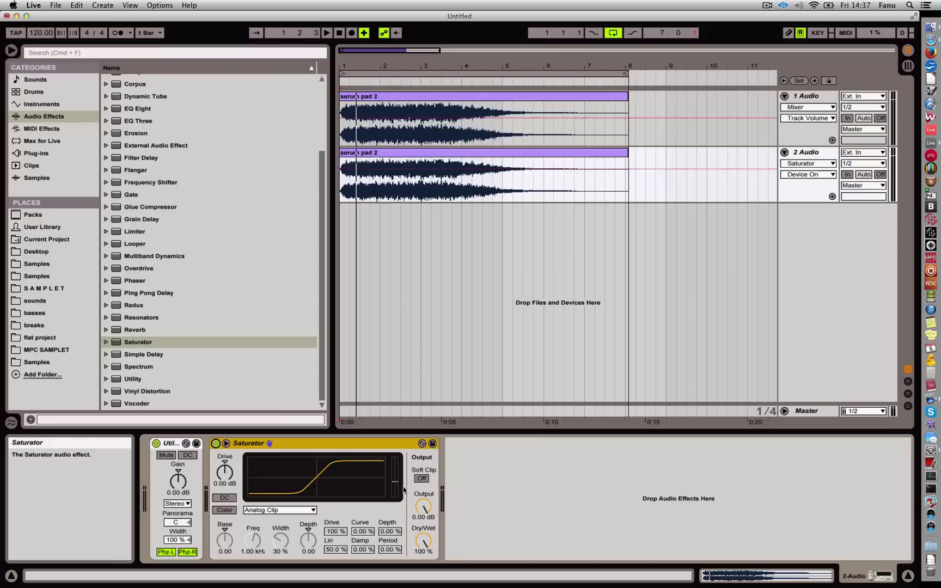
{"action": "left_click", "coordinate": [424, 505]}
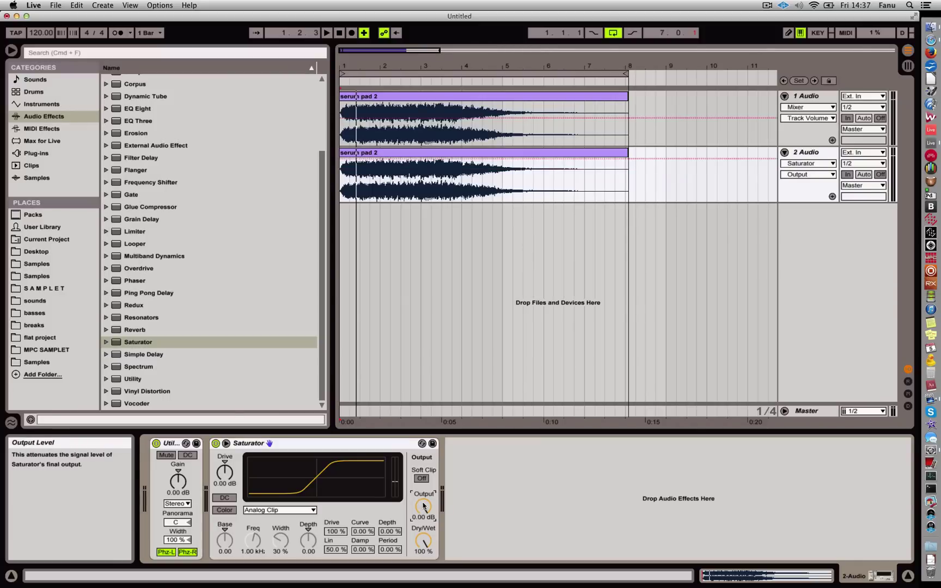
{"action": "left_click", "coordinate": [400, 364]}
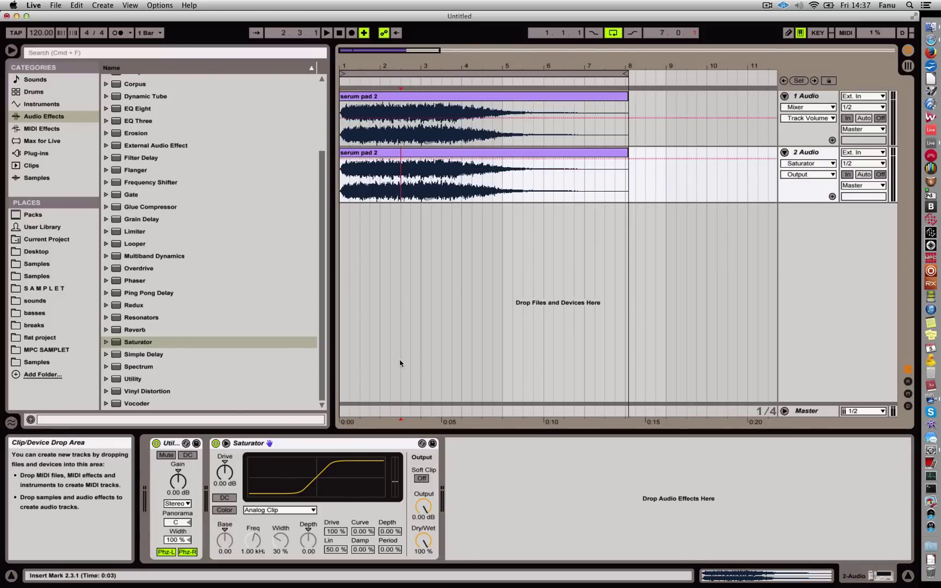
{"action": "key", "text": "space"}
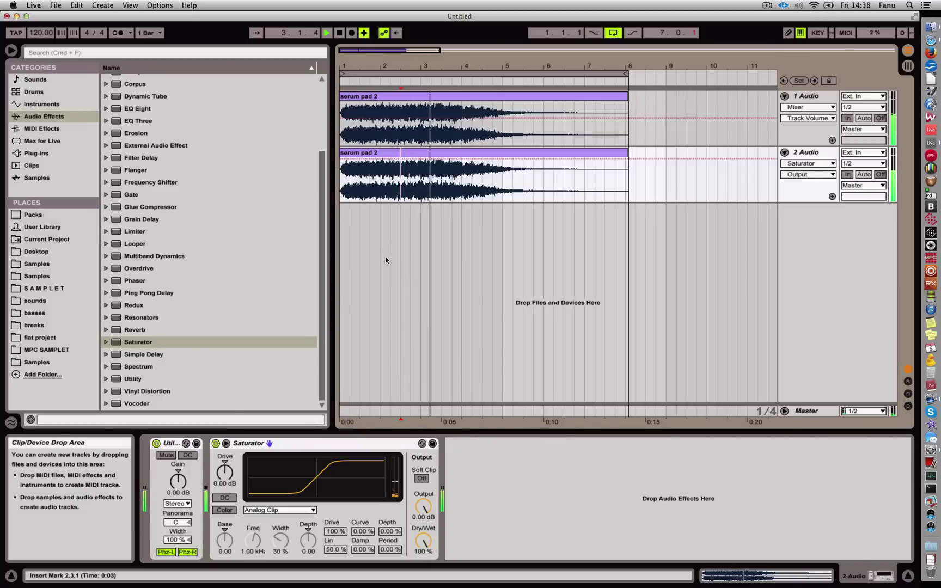
{"action": "key", "text": "space"}
{"action": "key", "text": "Home"}
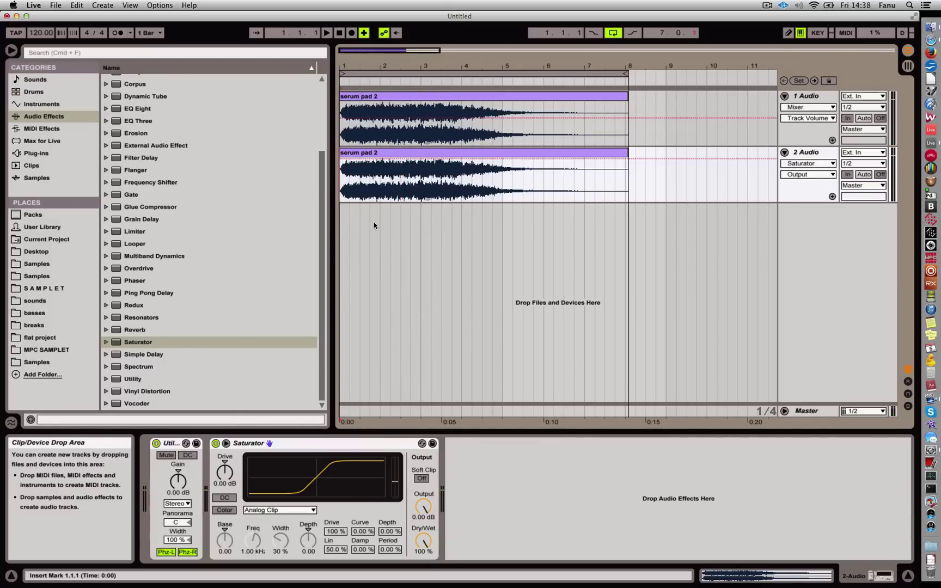
{"action": "key", "text": "space"}
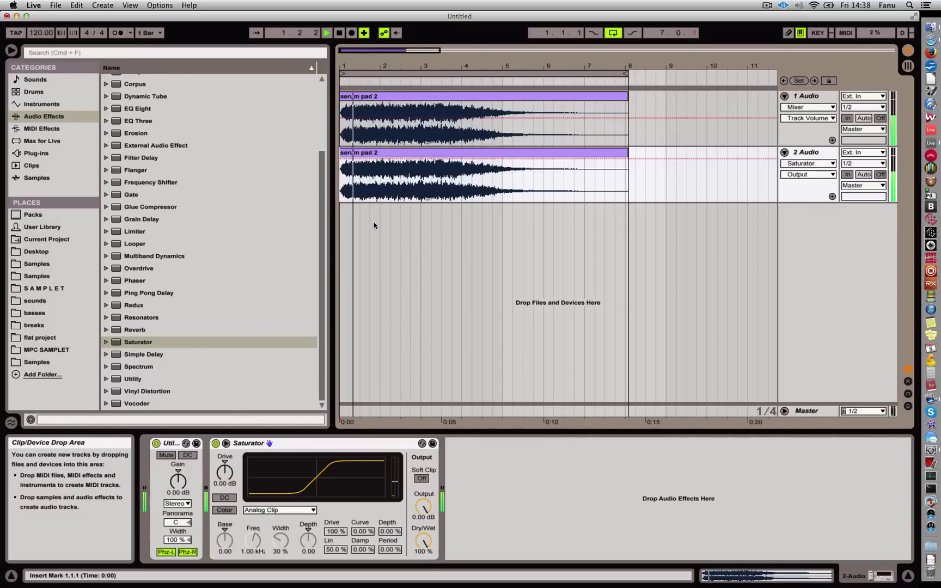
{"action": "key", "text": "space"}
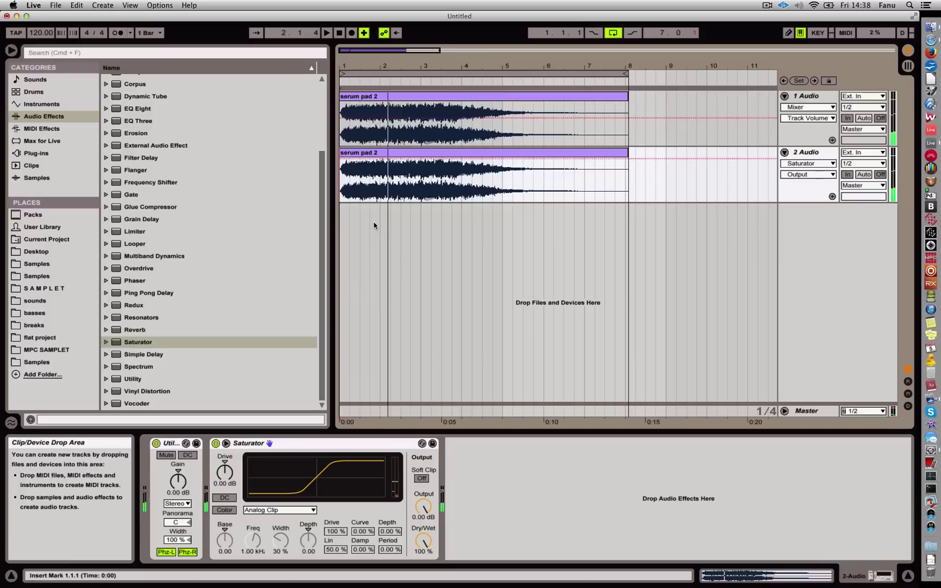
{"action": "key", "text": "space"}
- Raise the Saturator Drive and lower its Output to -4.00 dB while listening
{"action": "left_click", "coordinate": [224, 472]}
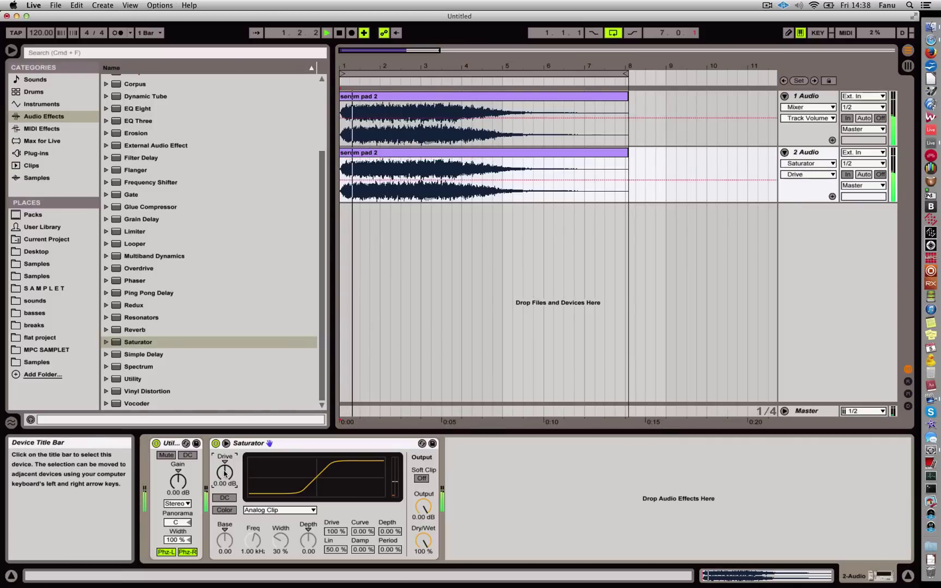
{"action": "scroll", "coordinate": [224, 473], "scroll_direction": "up", "scroll_amount": 2}
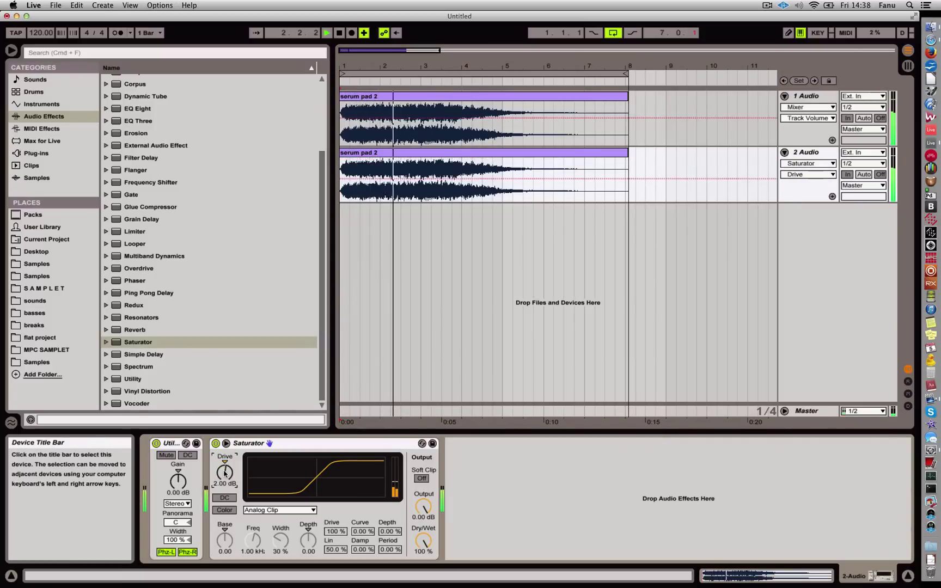
{"action": "scroll", "coordinate": [225, 473], "scroll_direction": "up", "scroll_amount": 3}
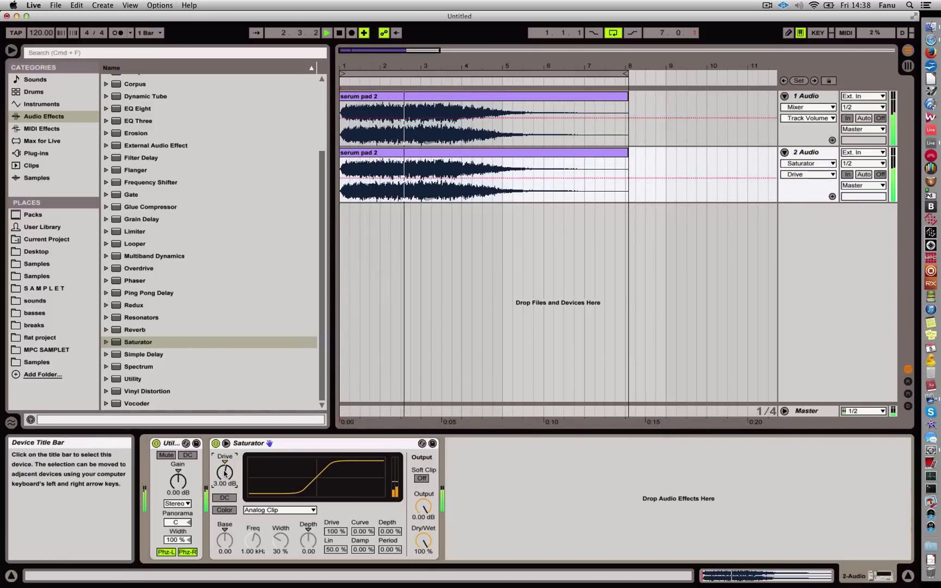
{"action": "left_click", "coordinate": [425, 505]}
{"action": "scroll", "coordinate": [425, 505], "scroll_direction": "down", "scroll_amount": 4}
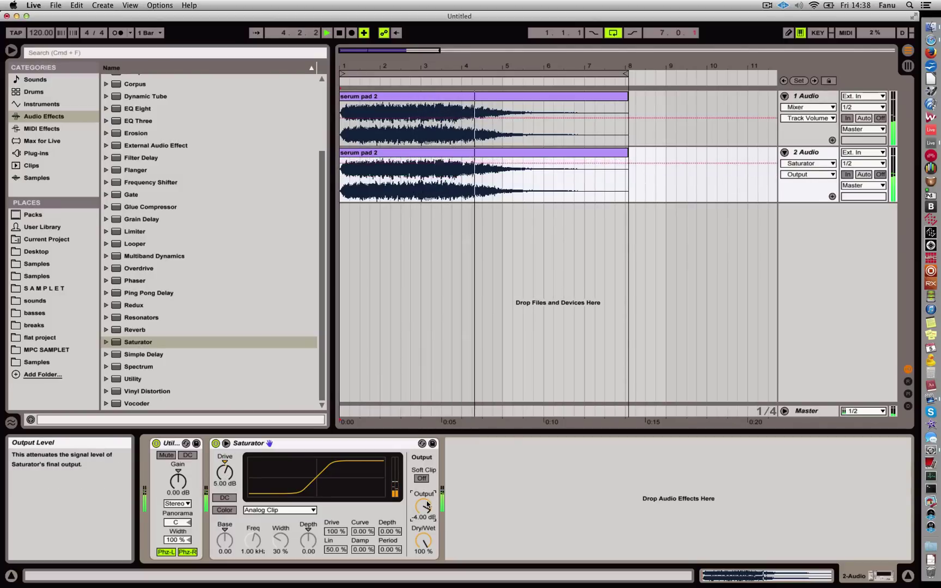
{"action": "scroll", "coordinate": [427, 505], "scroll_direction": "down", "scroll_amount": 1}
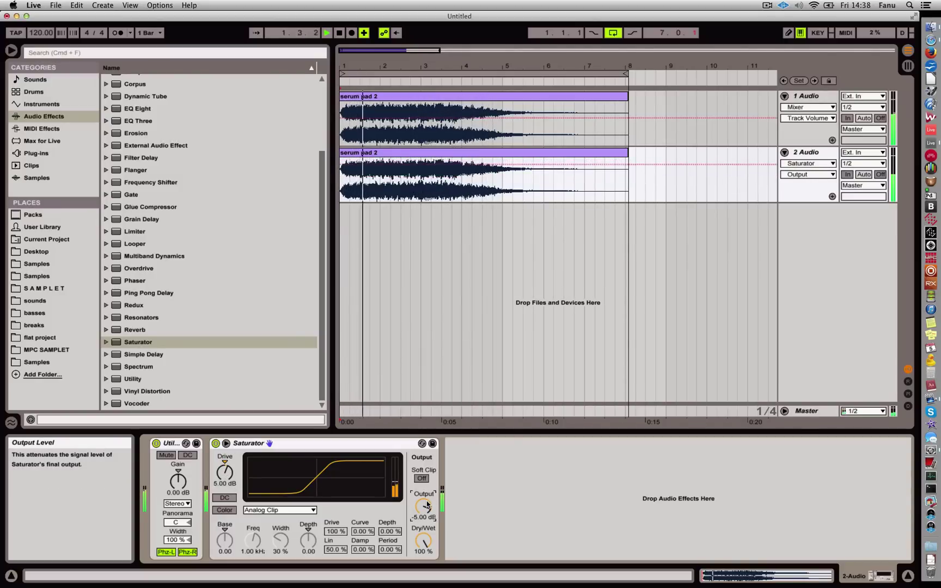
{"action": "key", "text": "space"}
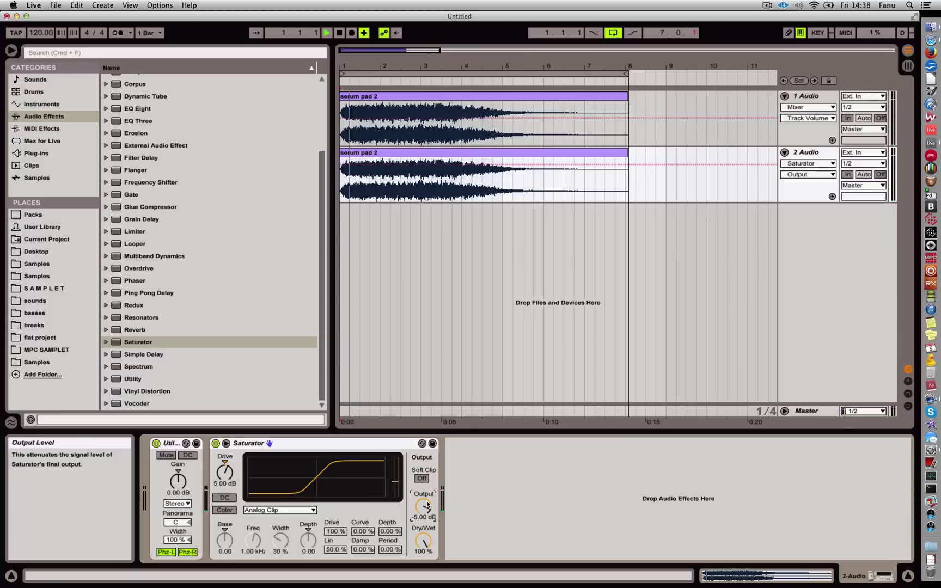
- Set the Saturator Drive to 6.00 dB and Output to -6.00 dB, then play to compare
{"action": "key", "text": "space"}
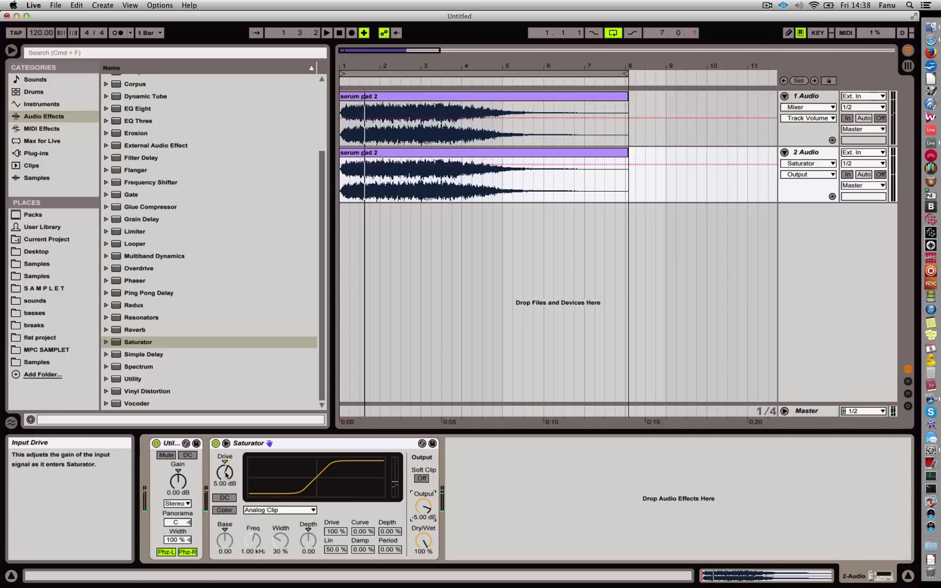
{"action": "left_click_drag", "start_coordinate": [226, 475], "coordinate": [226, 471]}
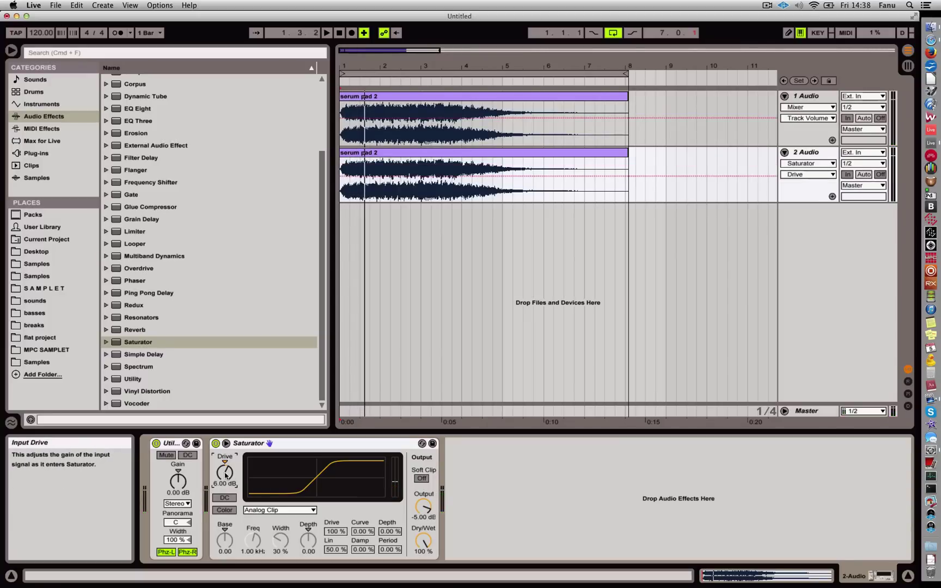
{"action": "left_click", "coordinate": [420, 506]}
{"action": "left_click_drag", "start_coordinate": [420, 506], "coordinate": [420, 508]}
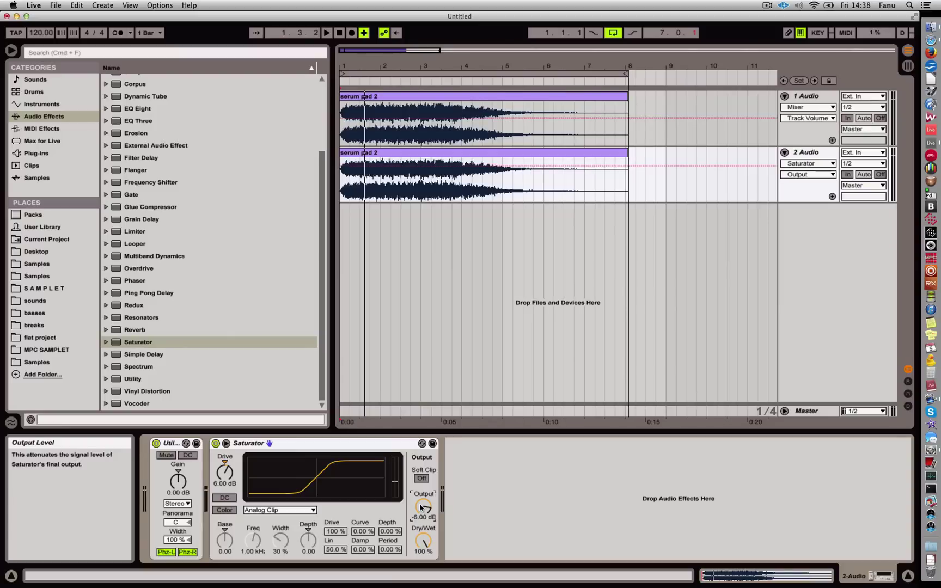
{"action": "key", "text": "space"}
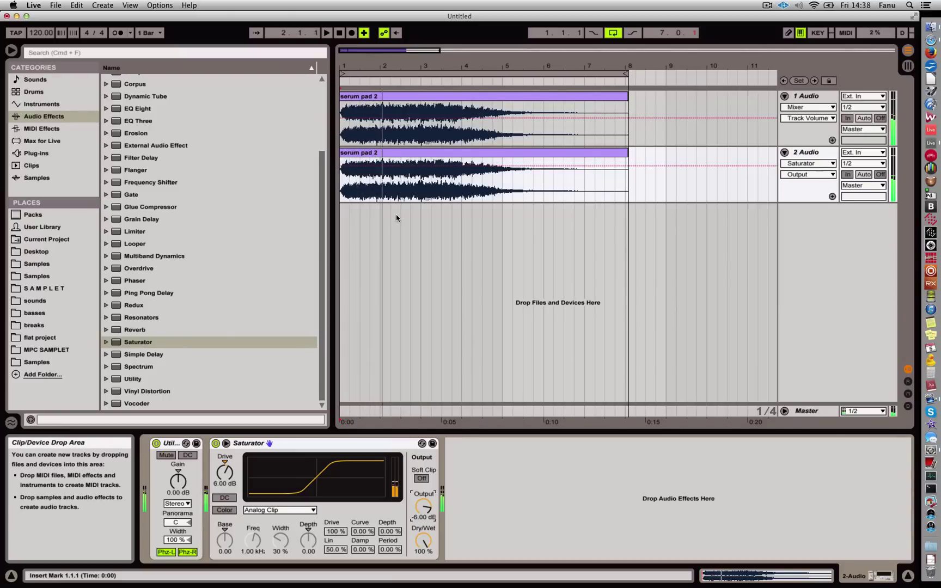
{"action": "key", "text": "space"}
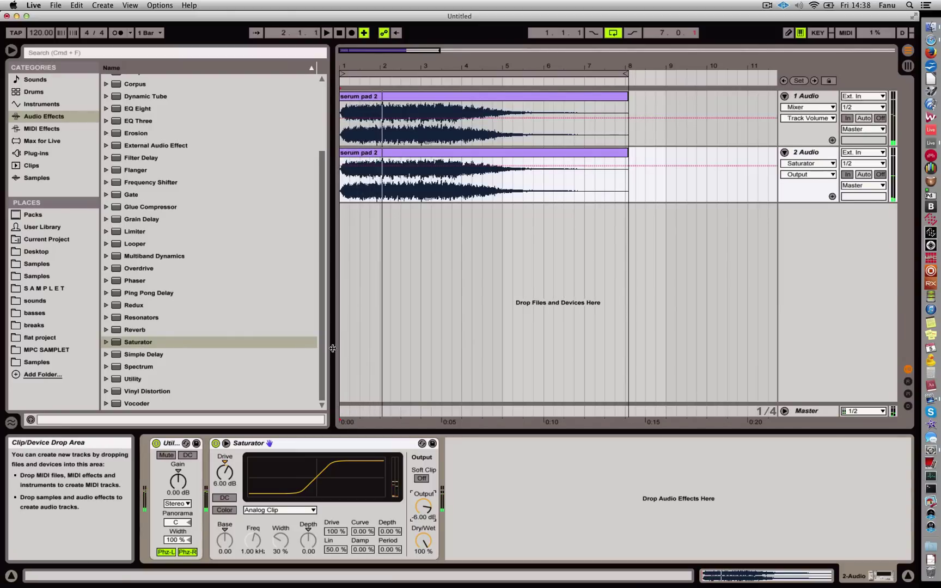
- Replace the Saturator on track 2 with Slate Digital's Virtual Tape Machines plug-in
{"action": "left_click", "coordinate": [288, 444]}
{"action": "key", "text": "Delete"}
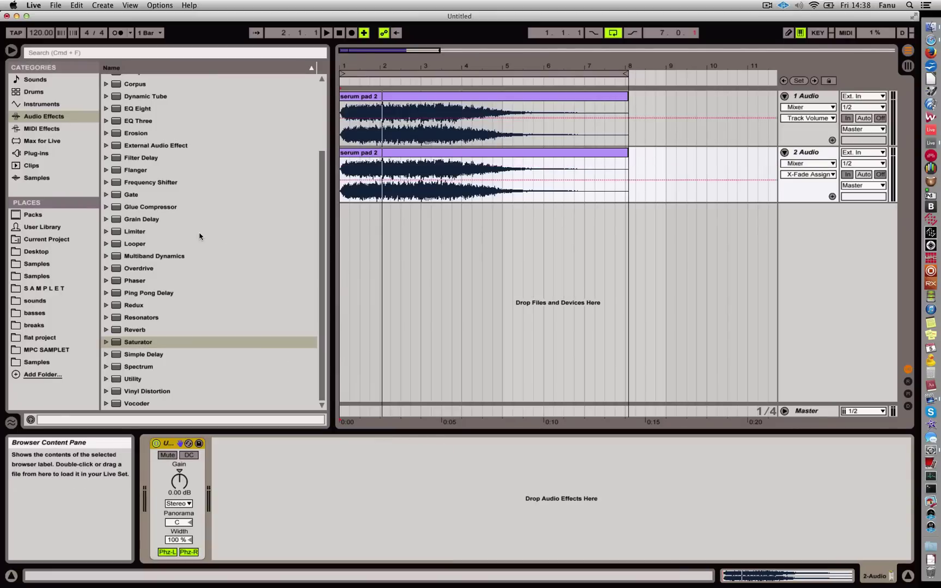
{"action": "left_click", "coordinate": [36, 153]}
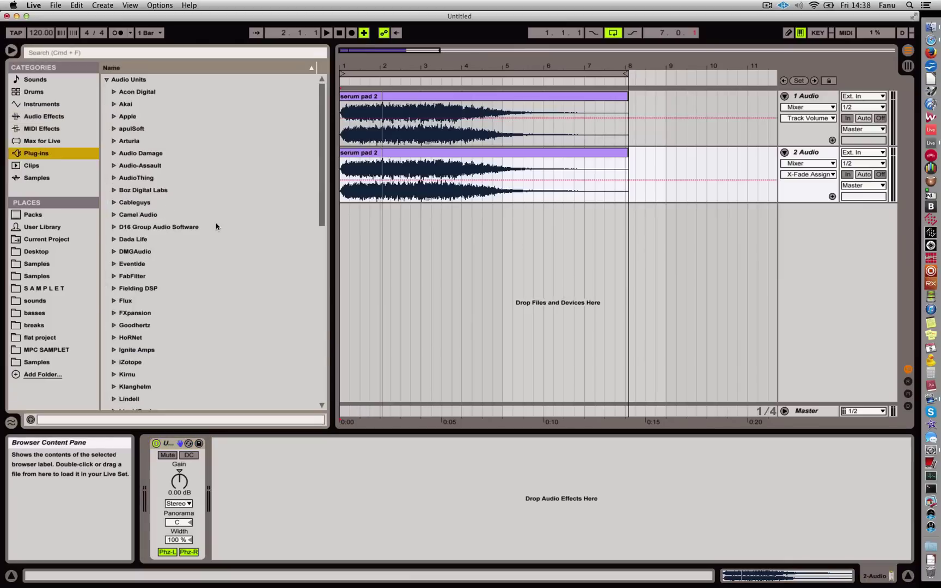
{"action": "left_click", "coordinate": [113, 183]}
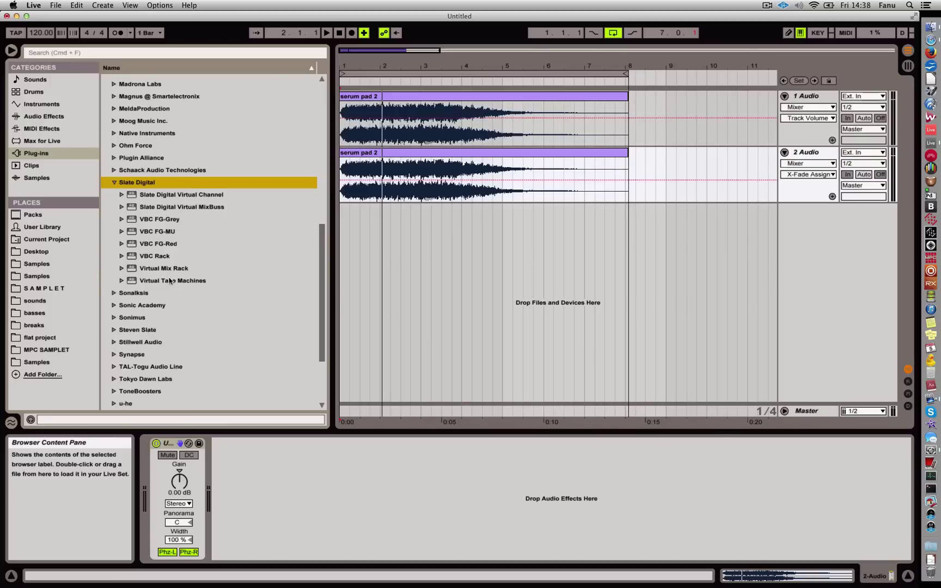
{"action": "double_click", "coordinate": [171, 281]}
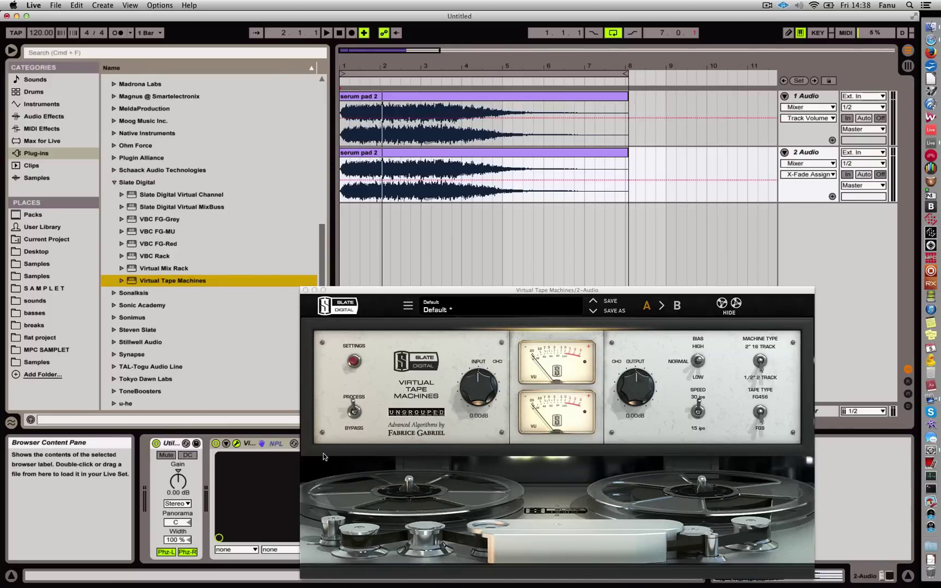
- Raise the Virtual Tape Machines Input to about 1.35 dB while auditioning playback
{"action": "key", "text": "space"}
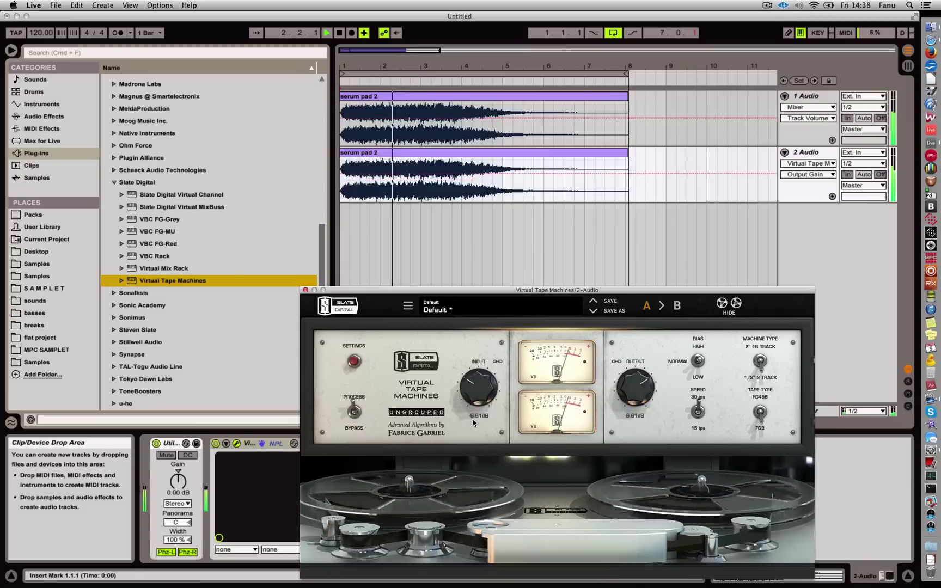
{"action": "mouse_move", "coordinate": [474, 402]}
{"action": "left_mouse_down"}
{"action": "mouse_move", "coordinate": [477, 370]}
{"action": "mouse_move", "coordinate": [470, 400]}
{"action": "left_mouse_up"}
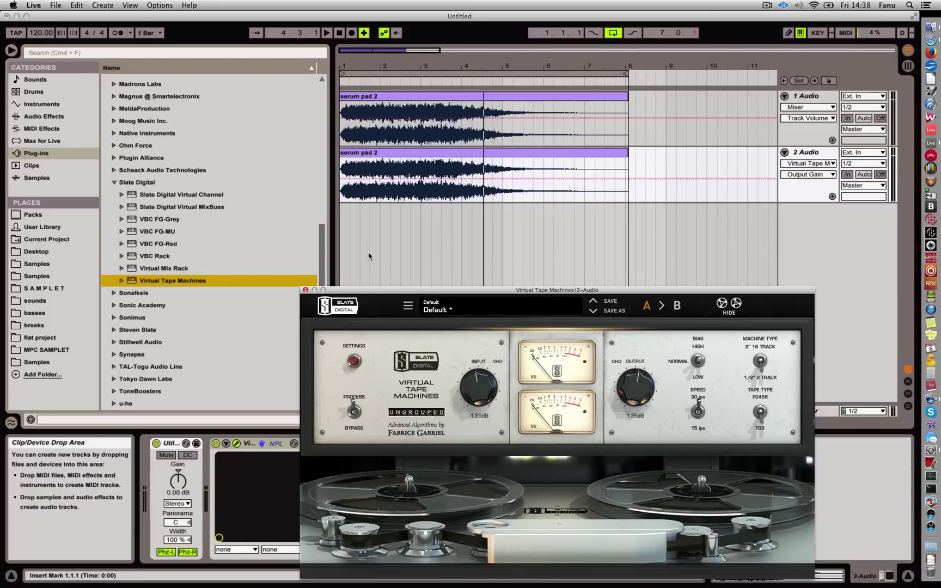
{"action": "key", "text": "space"}
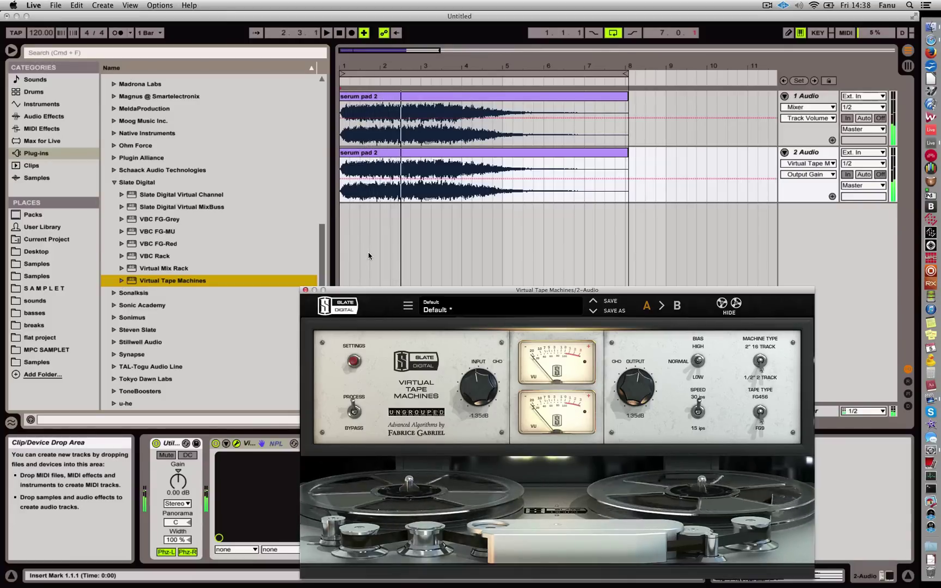
{"action": "key", "text": "space"}
{"action": "left_click_drag", "start_coordinate": [355, 288], "coordinate": [371, 289]}
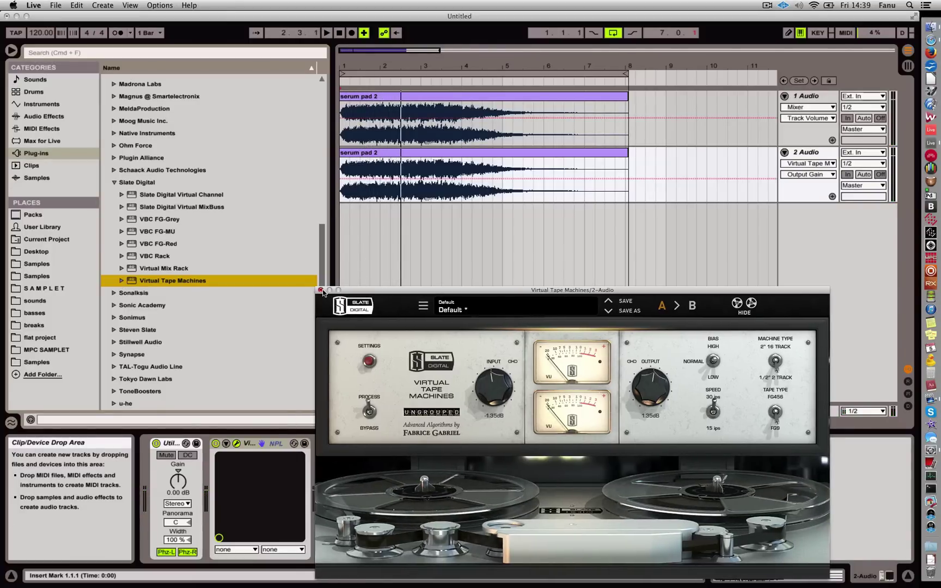
- Close the tape machine window and delete the second audio track
{"action": "key", "text": "super+alt+p"}
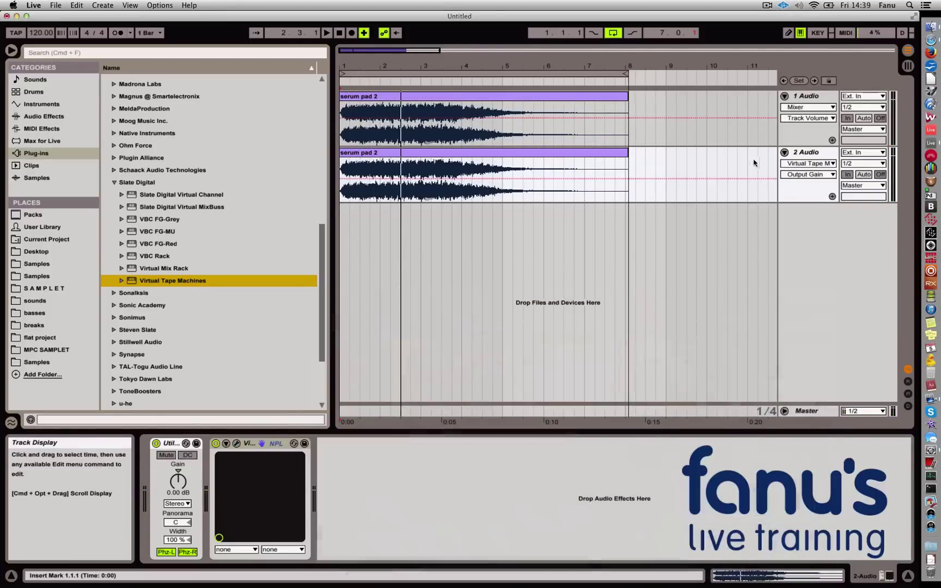
{"action": "left_click", "coordinate": [805, 154]}
{"action": "key", "text": "Delete"}
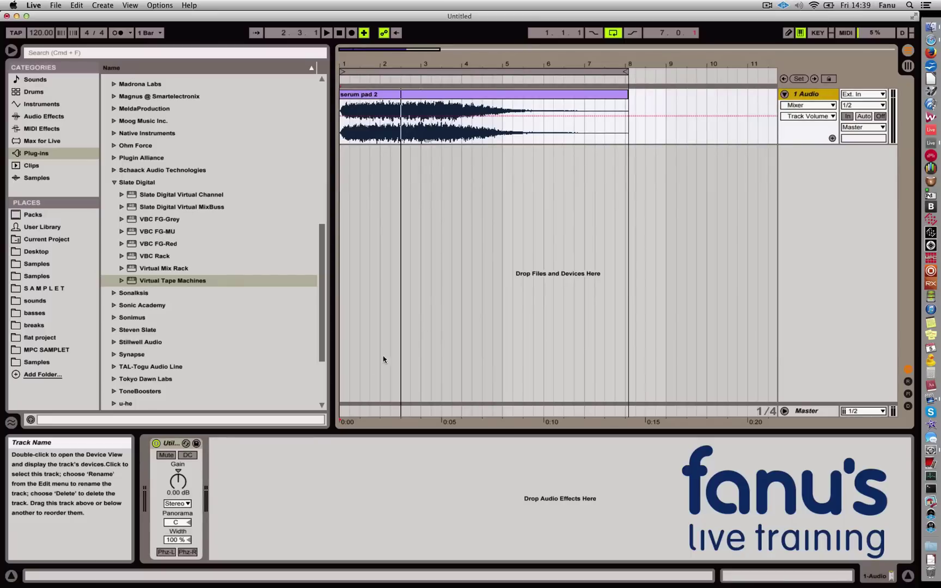
{"action": "key", "text": "Home"}
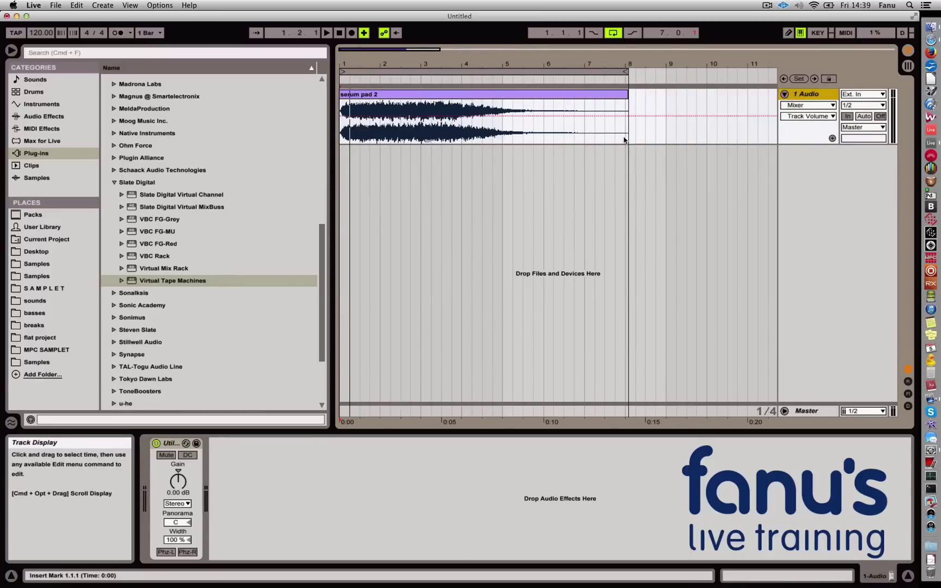
- Duplicate the pad track again and invert the phase on the copy's Utility, then play
{"action": "key", "text": "super+d"}
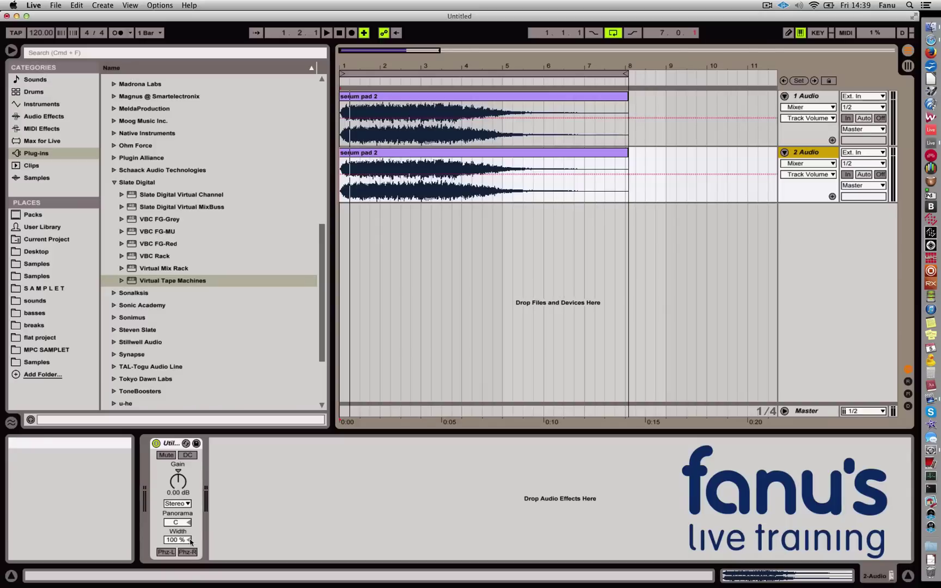
{"action": "left_click", "coordinate": [166, 552]}
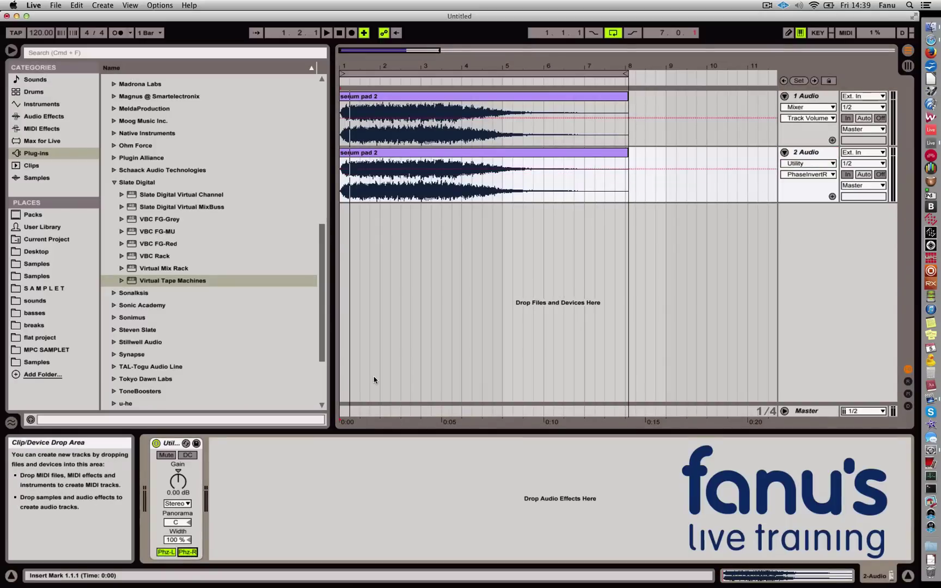
{"action": "key", "text": "space"}
{"action": "left_click", "coordinate": [43, 116]}
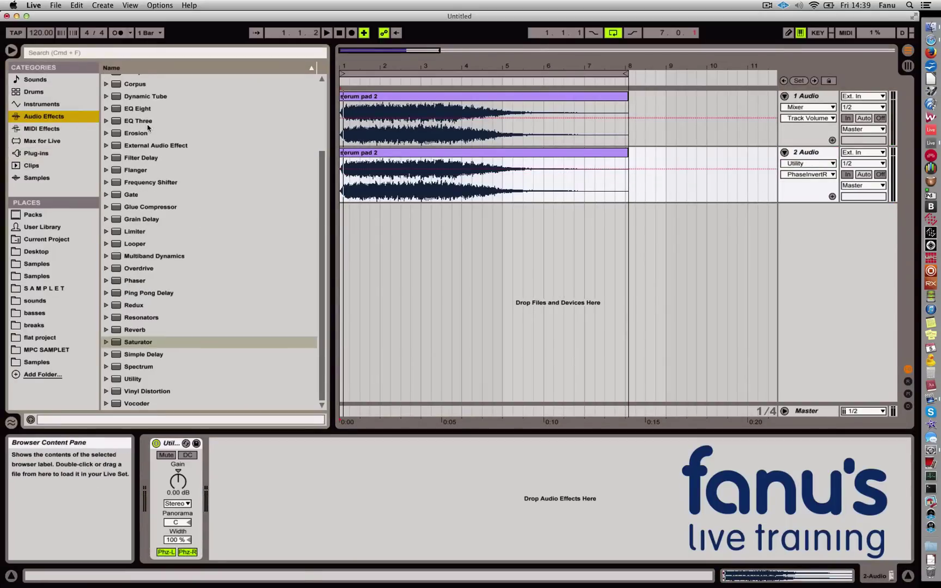
- Add Erosion after track 2's Utility, set to Sine at 5.69 kHz with Amount 74.4
{"action": "left_click_drag", "start_coordinate": [149, 133], "coordinate": [261, 526]}
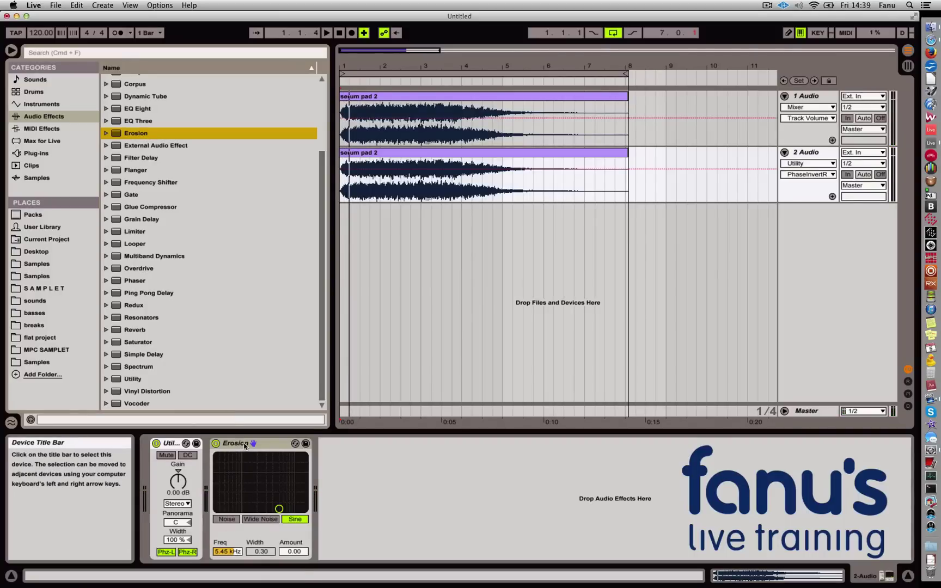
{"action": "key", "text": "space"}
{"action": "left_click_drag", "start_coordinate": [279, 509], "coordinate": [280, 477]}
{"action": "key", "text": "space"}
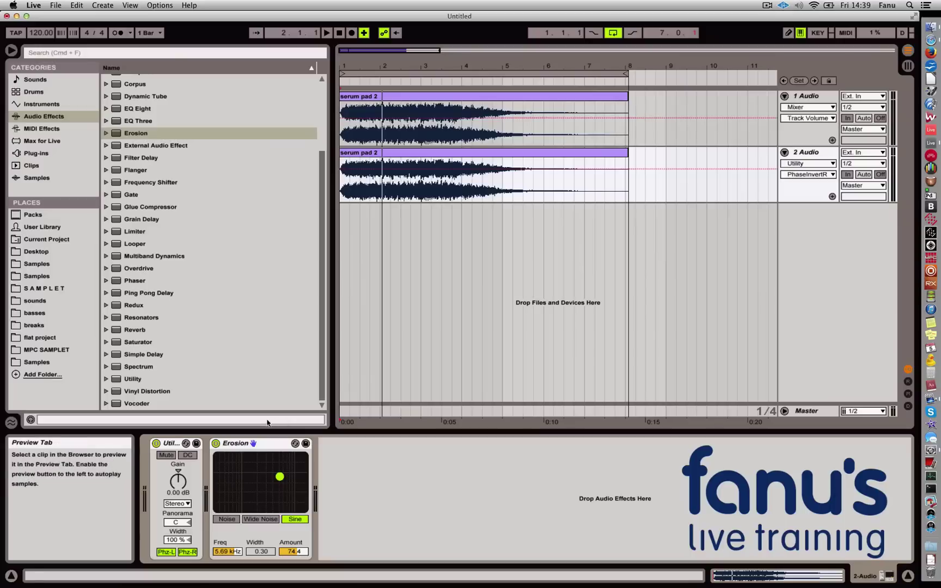